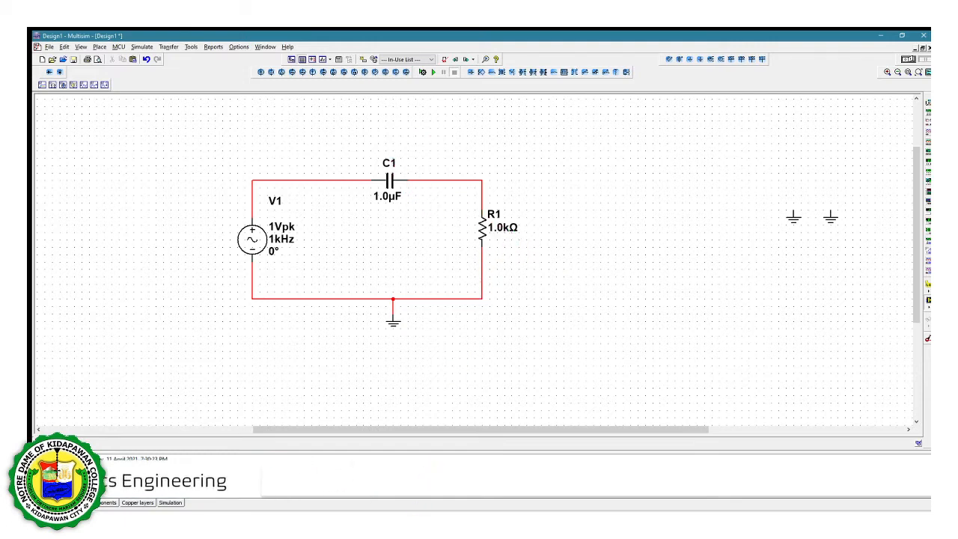
Open the scientific calculator and begin a fraction with numerator 1 and denominator 2π(1000)( for the RC cutoff frequency.
click(428, 522)
click(695, 365)
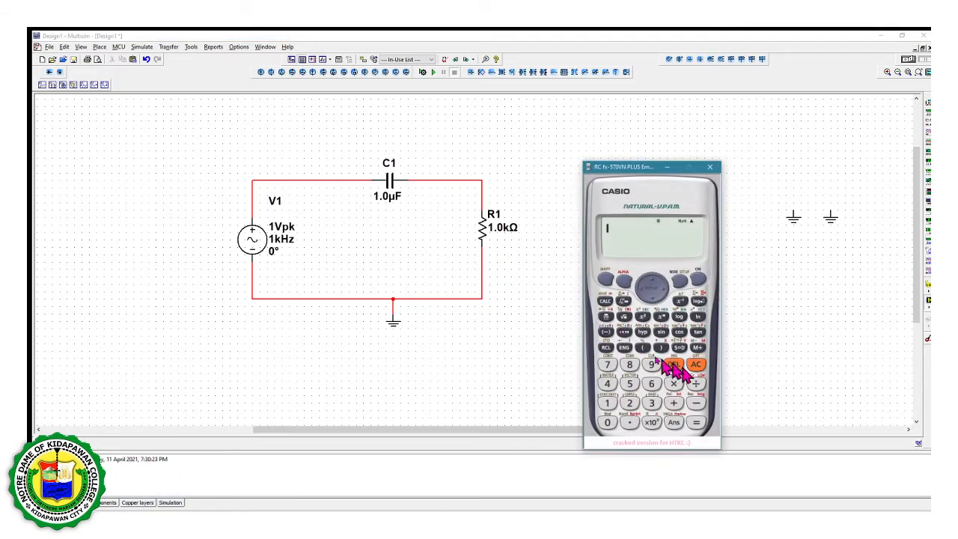
click(605, 315)
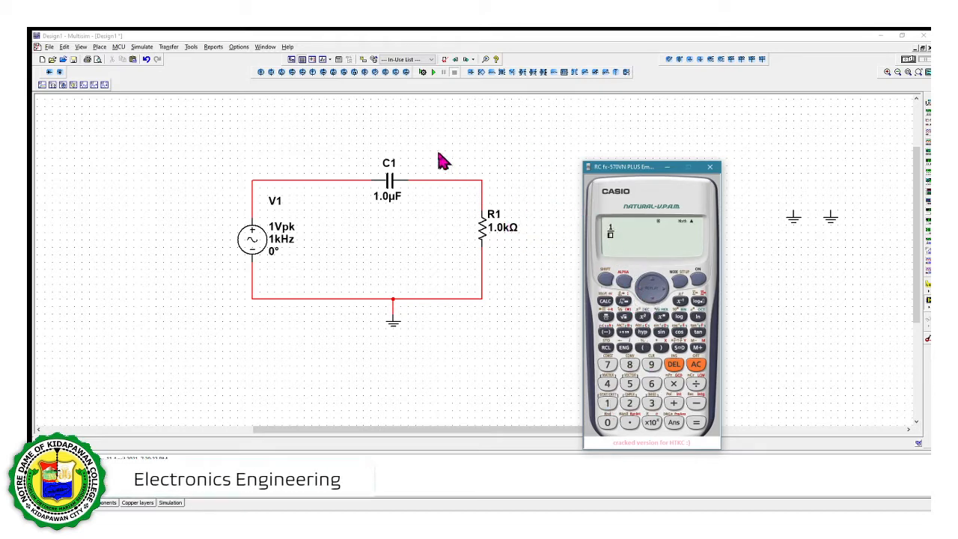
click(605, 279)
click(651, 422)
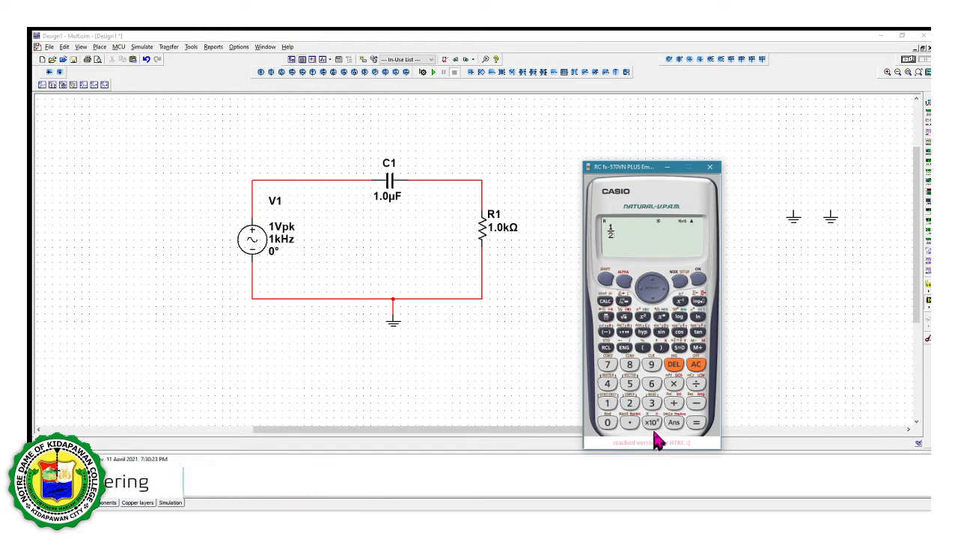
click(607, 422)
click(607, 422)
click(607, 422)
click(661, 349)
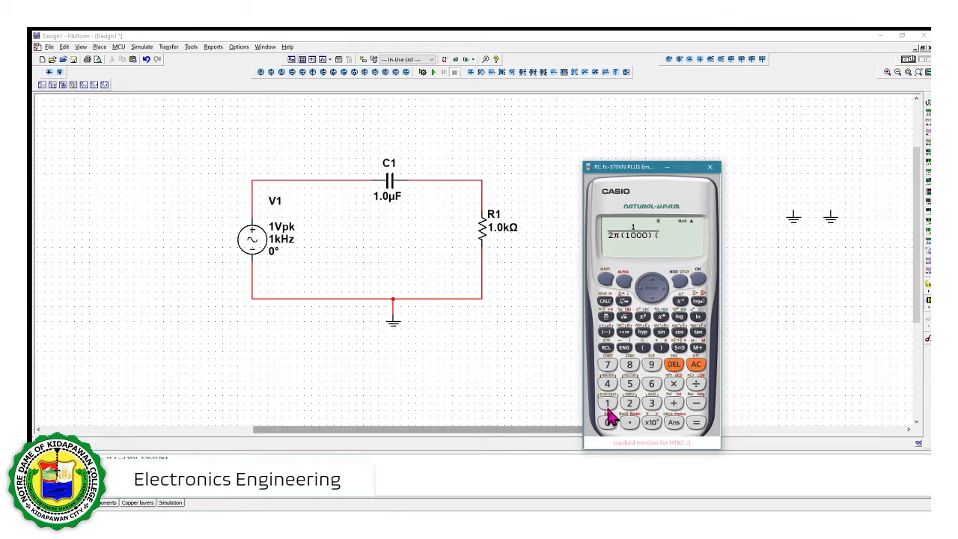
Complete the calculator fraction's denominator with (1×10^-6) and evaluate the cutoff frequency.
click(670, 389)
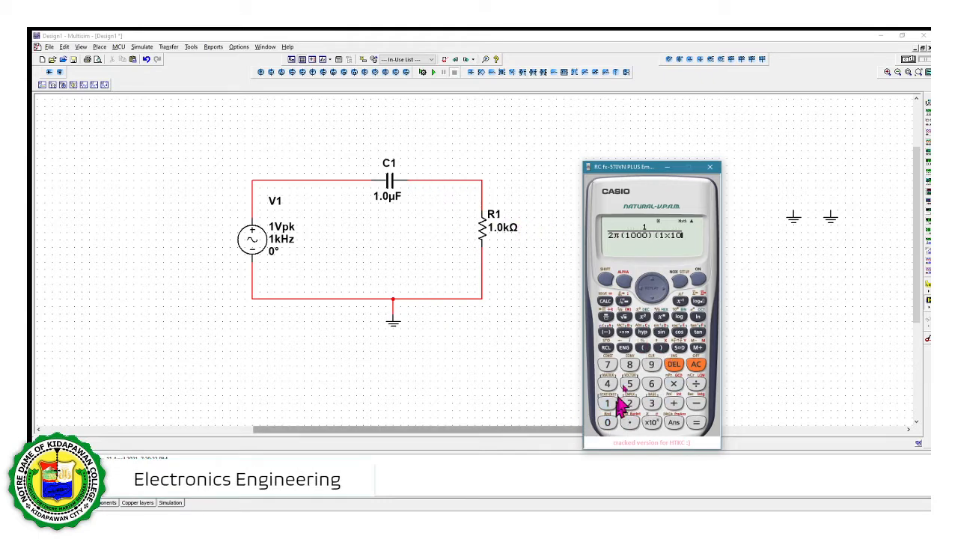
click(662, 317)
click(606, 332)
click(651, 383)
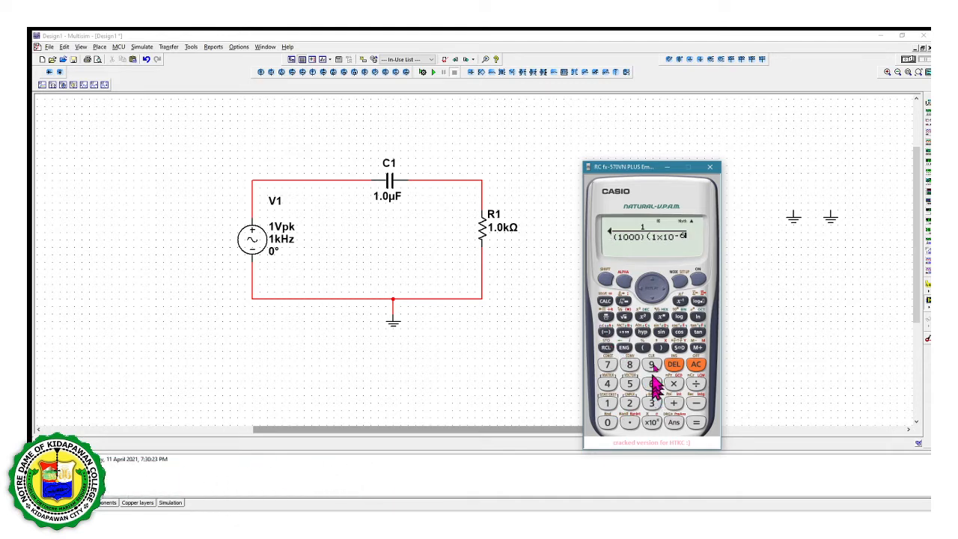
click(658, 349)
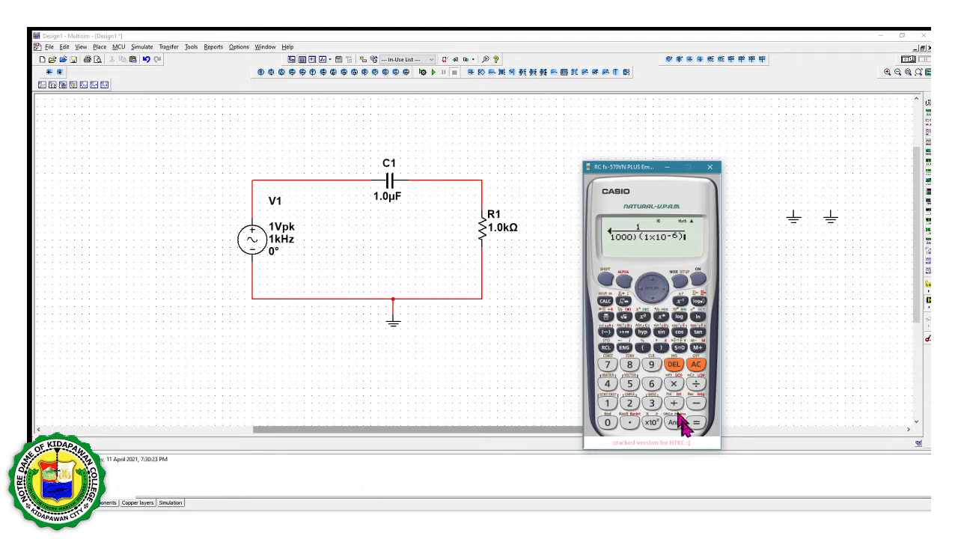
click(695, 424)
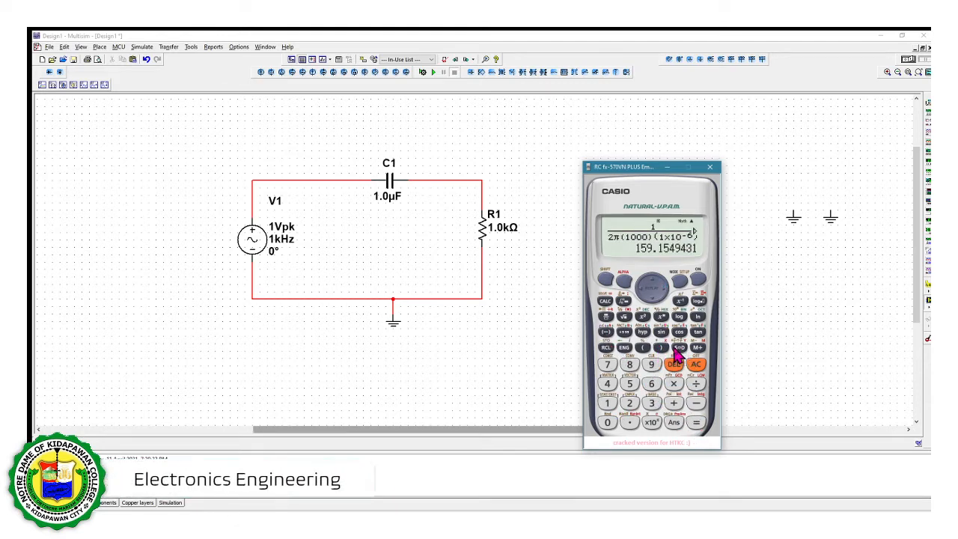
Review the calculated cutoff frequency beside the circuit and minimize the calculator.
drag(645, 172, 677, 142)
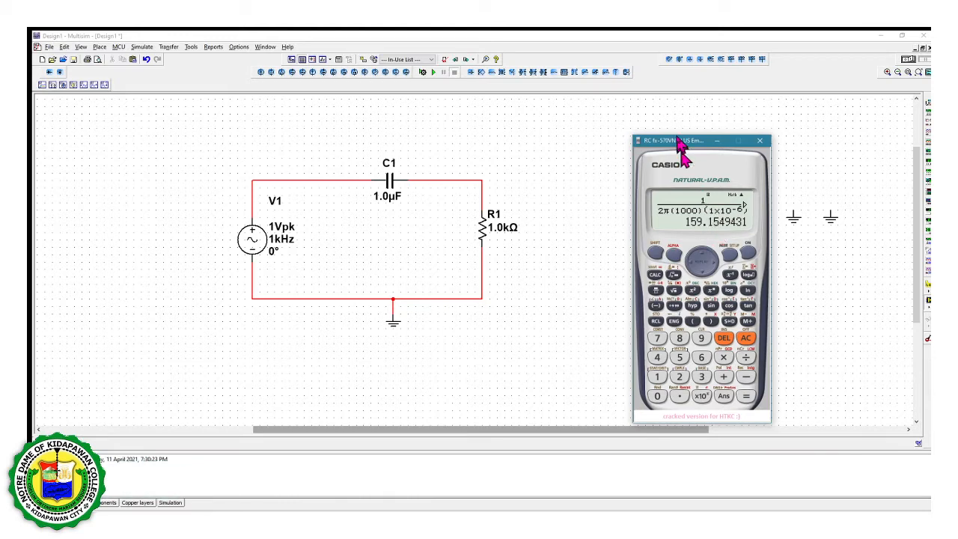
drag(672, 152, 635, 133)
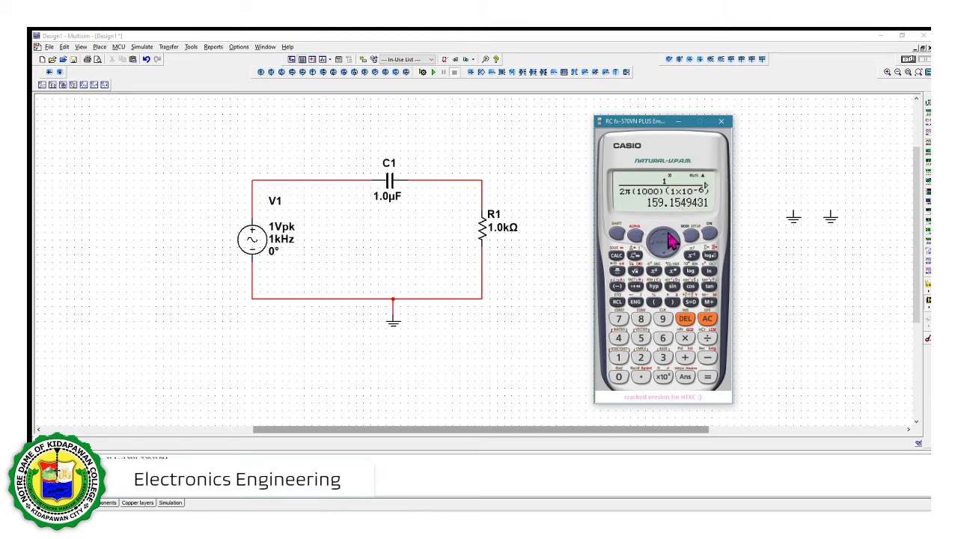
click(678, 122)
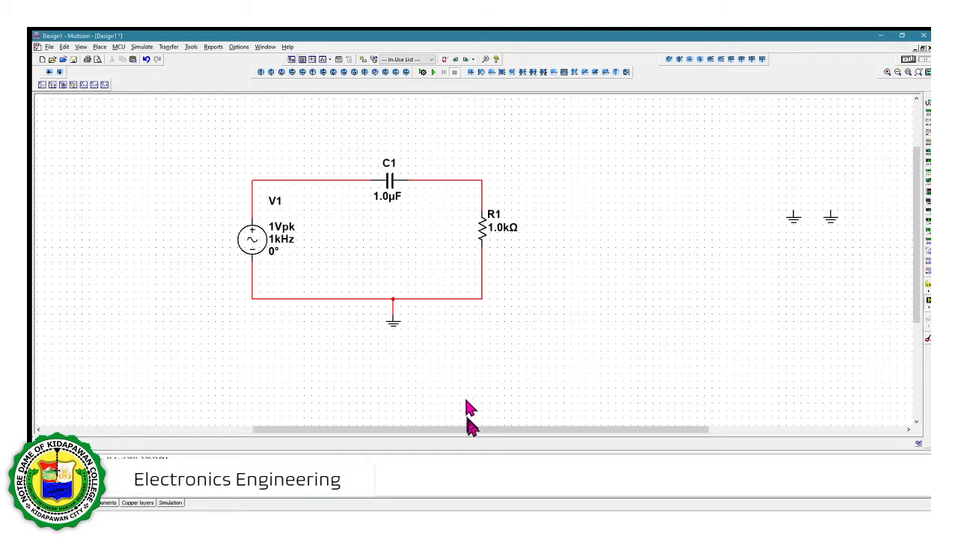
click(462, 516)
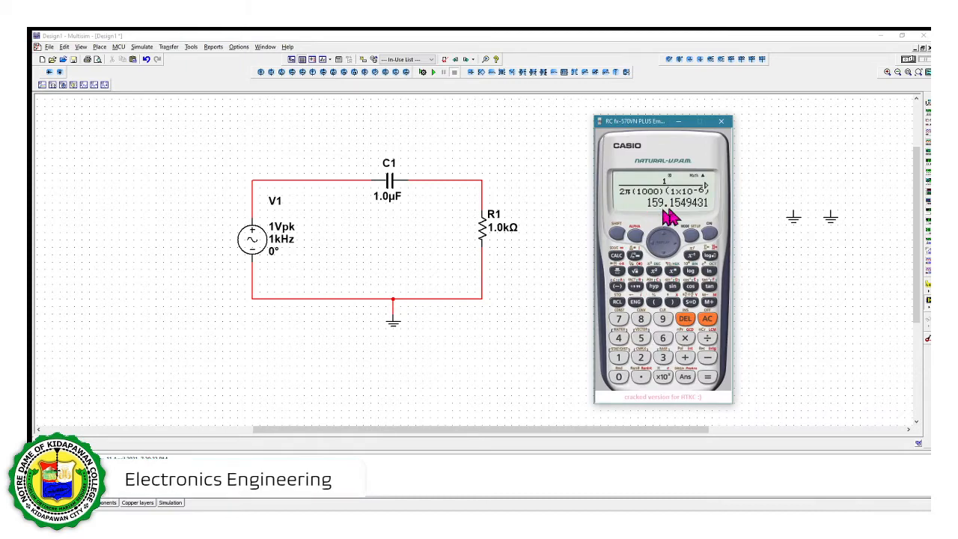
drag(648, 137, 599, 165)
click(633, 158)
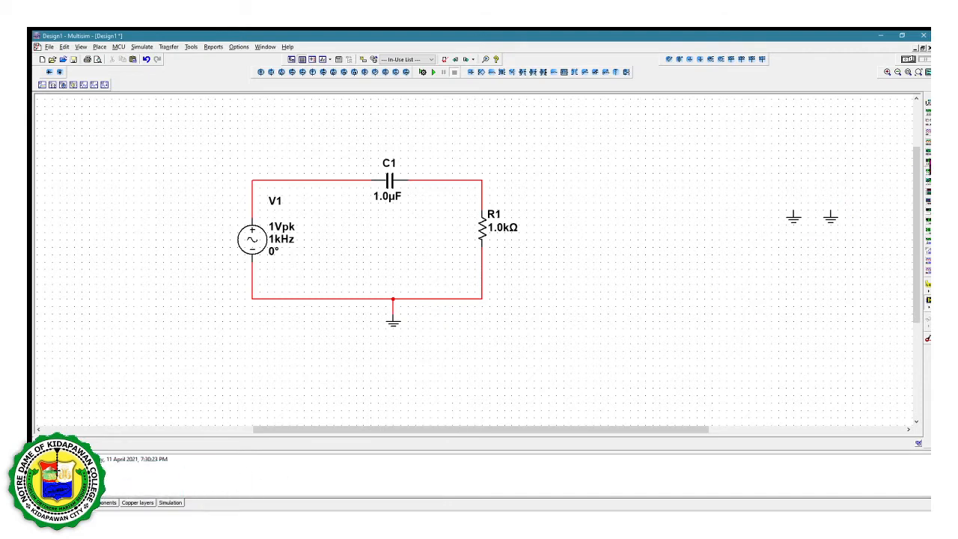
Place a Bode plotter above the two unconnected grounds and line up its negative terminals with them.
click(928, 152)
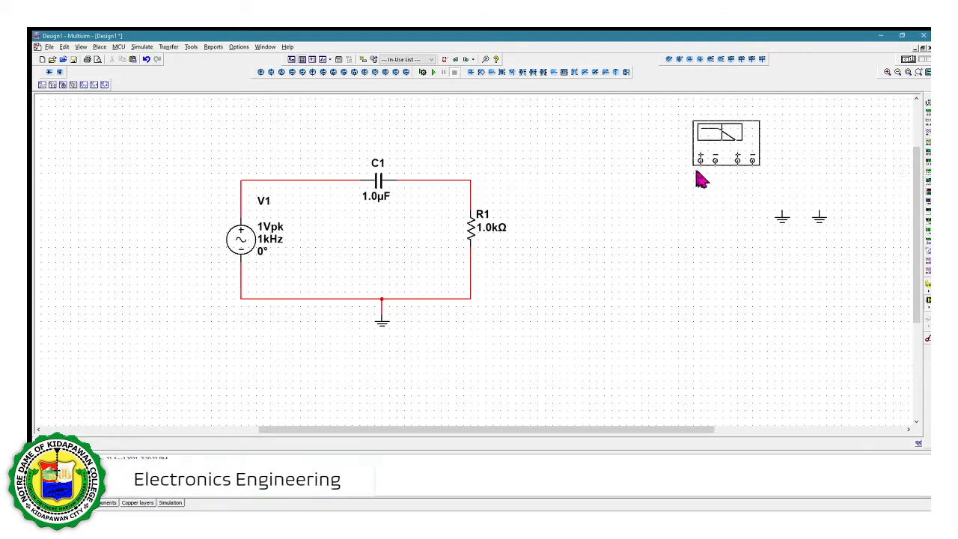
click(783, 180)
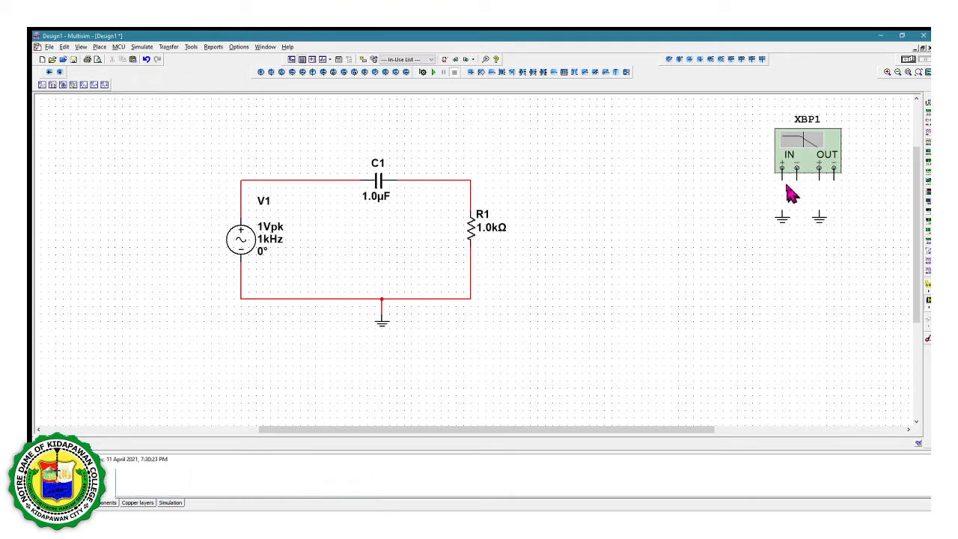
drag(797, 154, 788, 140)
Wire the Bode plotter's negative IN and negative OUT terminals to the two grounds below it.
click(797, 232)
click(796, 141)
click(806, 261)
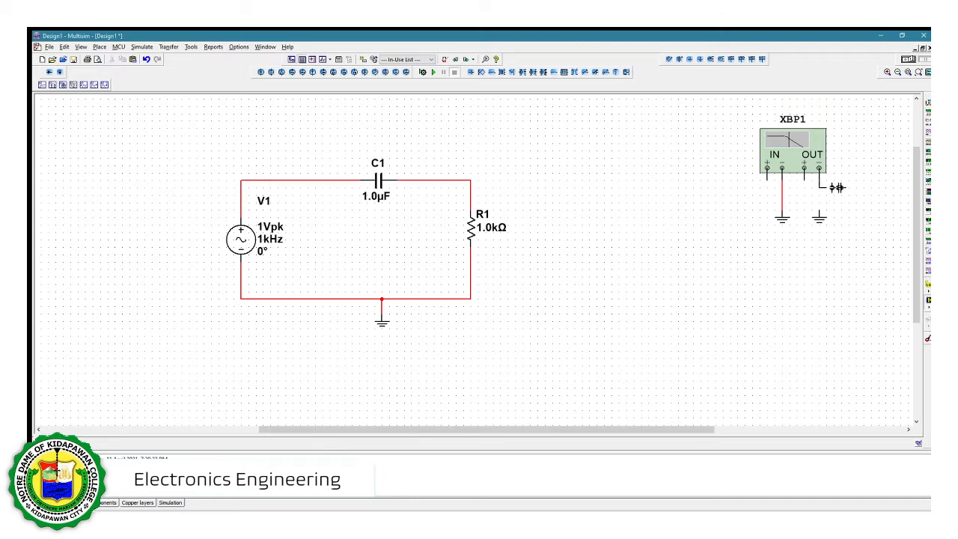
click(819, 212)
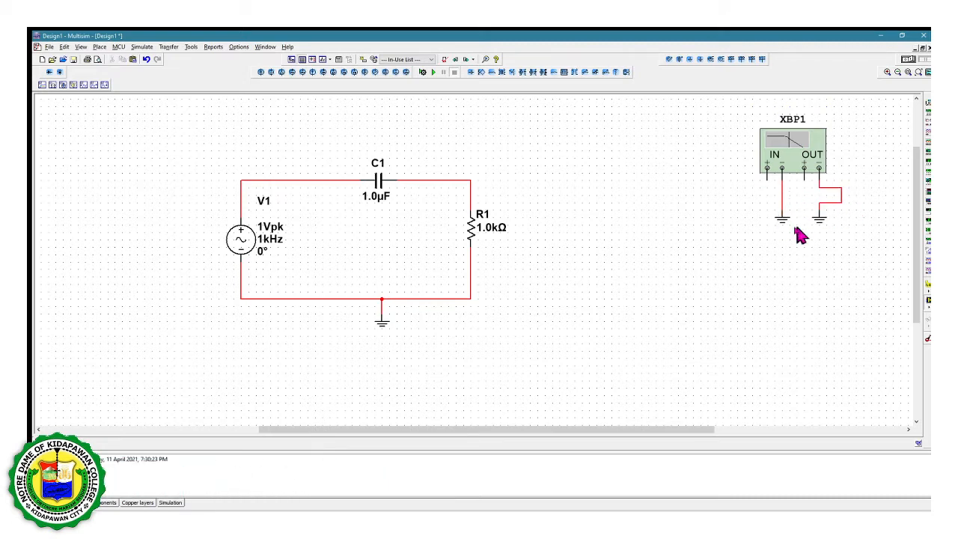
Wire the Bode plotter's positive IN terminal to the V1–C1 node and its positive OUT terminal to the C1–R1 node.
click(767, 169)
scroll(345, 118, up, 2)
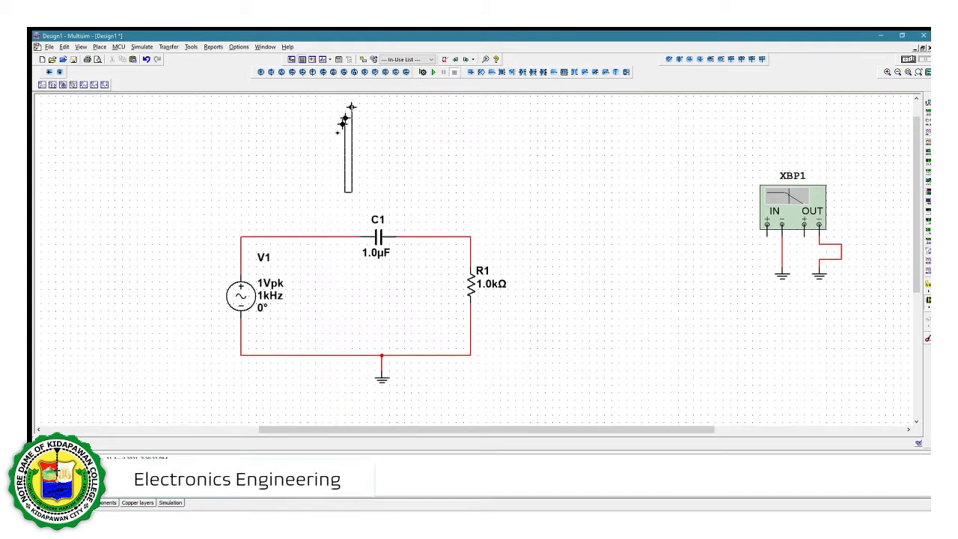
key(Escape)
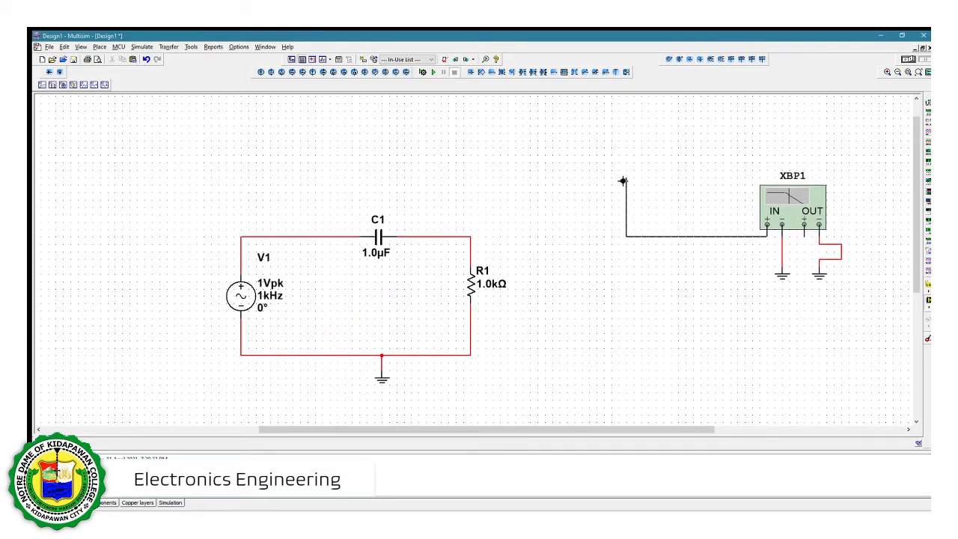
click(270, 236)
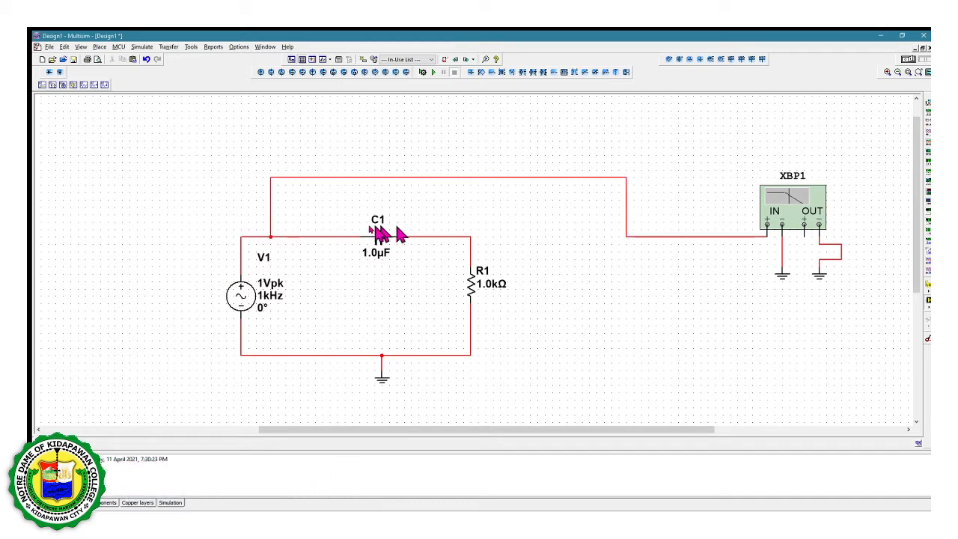
click(804, 225)
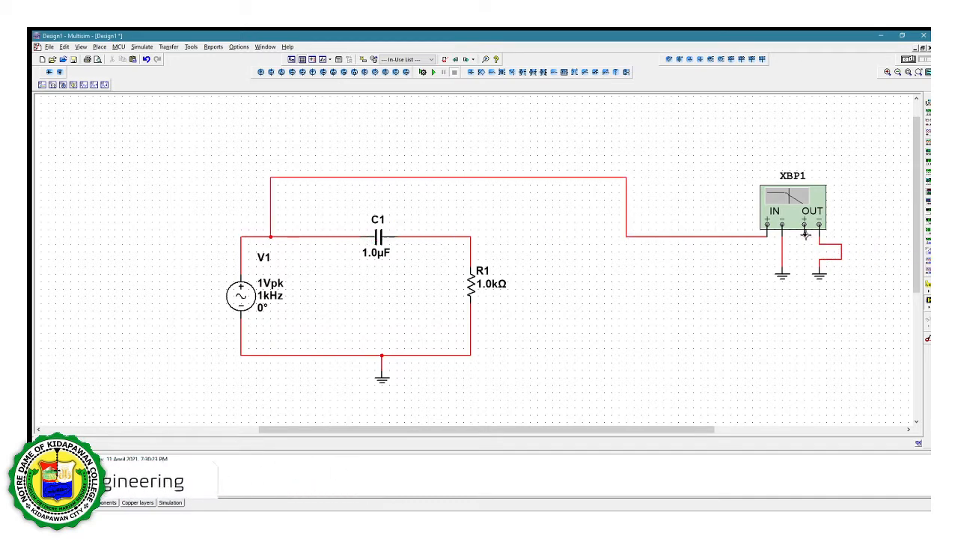
click(470, 237)
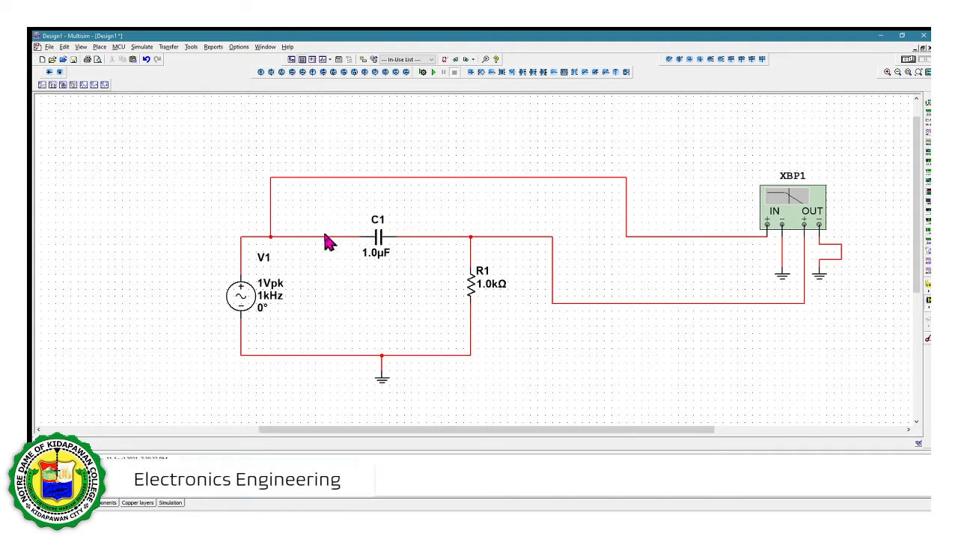
Open the Bode plotter XBP1 display and magnify the screen around it with Magnifier.
double_click(799, 210)
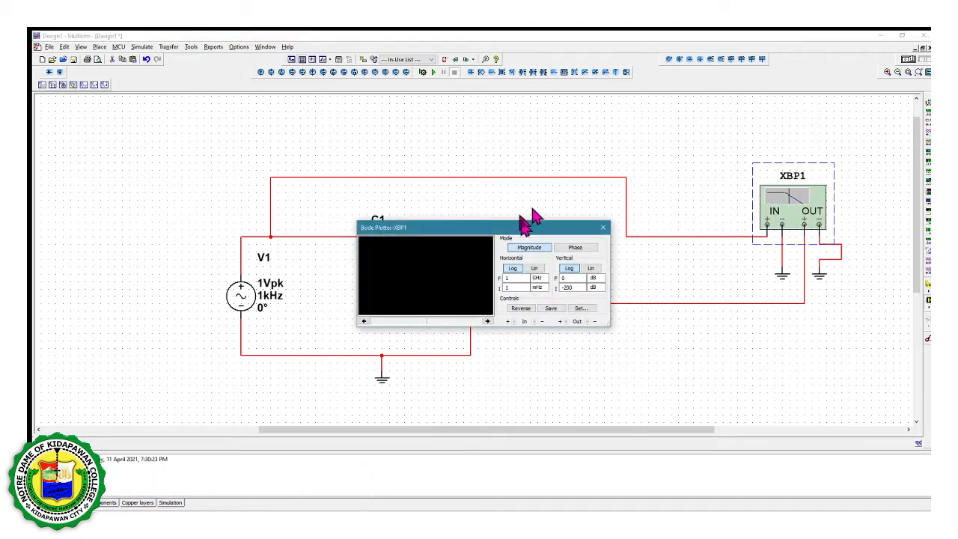
click(603, 227)
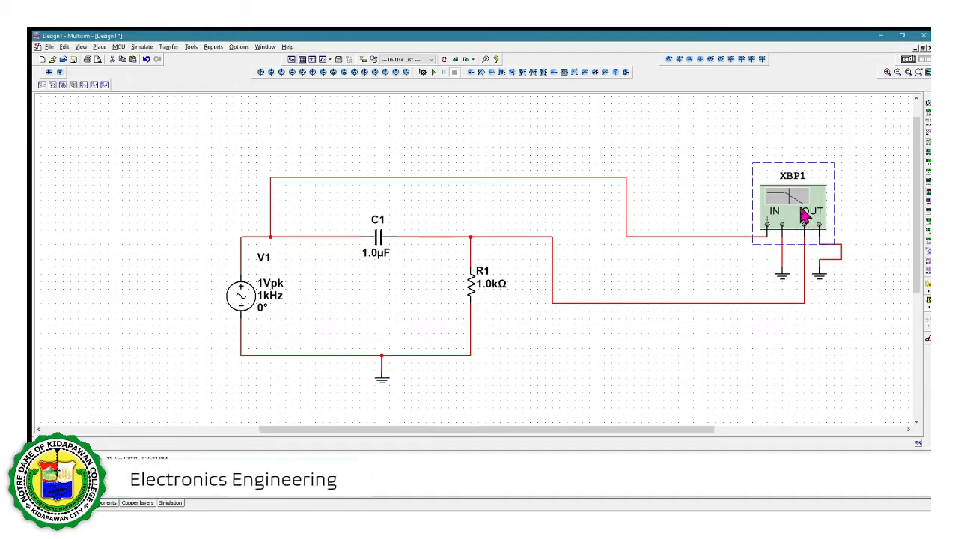
double_click(803, 213)
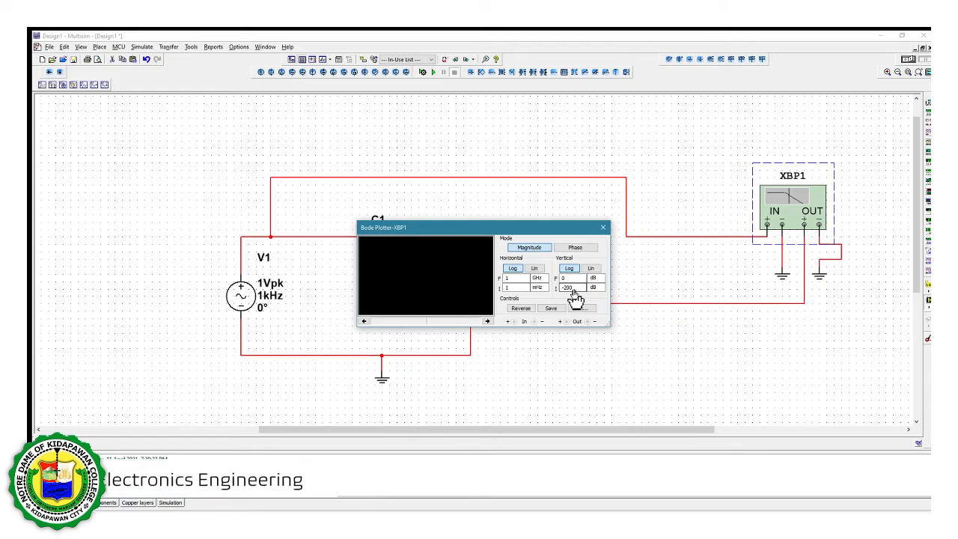
key(super+plus)
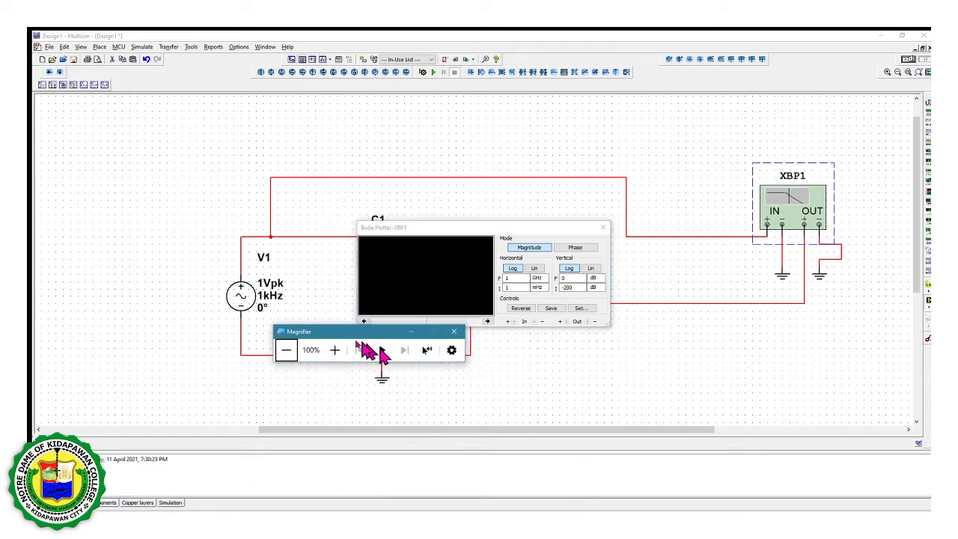
click(334, 352)
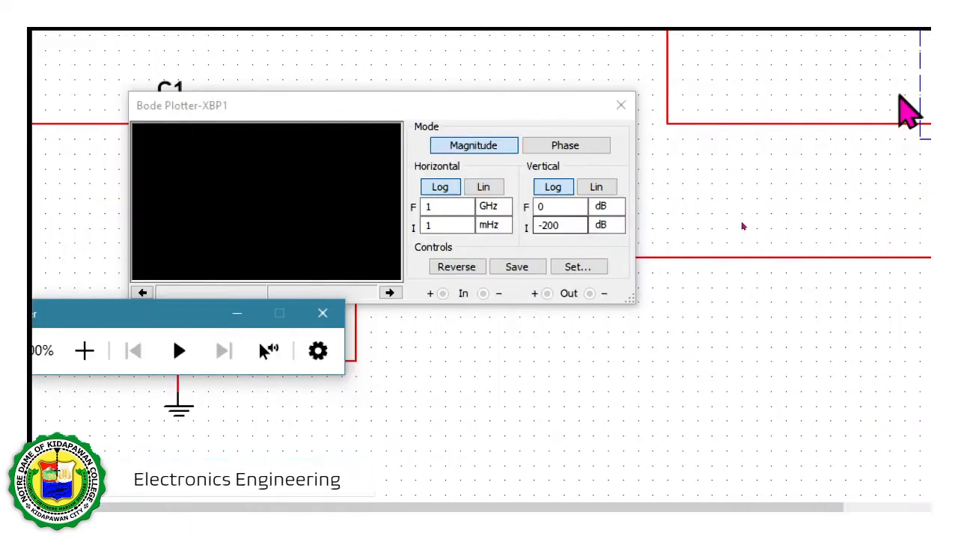
click(280, 105)
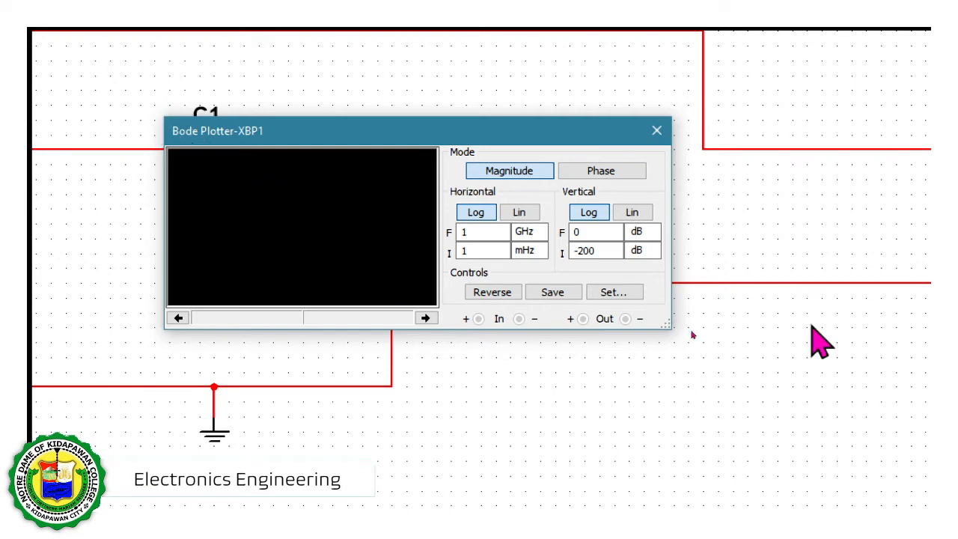
Enlarge the Bode plotter window and recheck the computed cutoff frequency on the calculator.
drag(669, 332, 872, 457)
drag(656, 133, 573, 109)
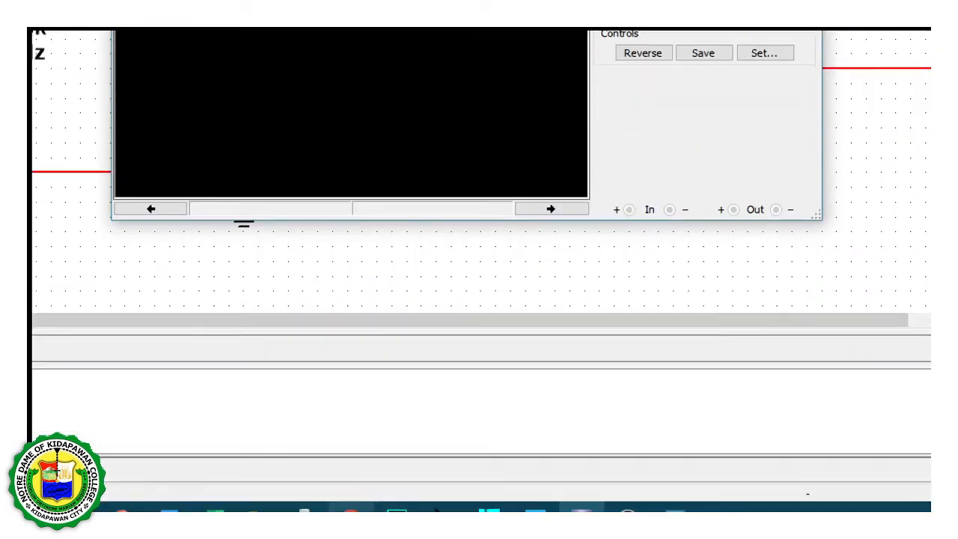
click(305, 510)
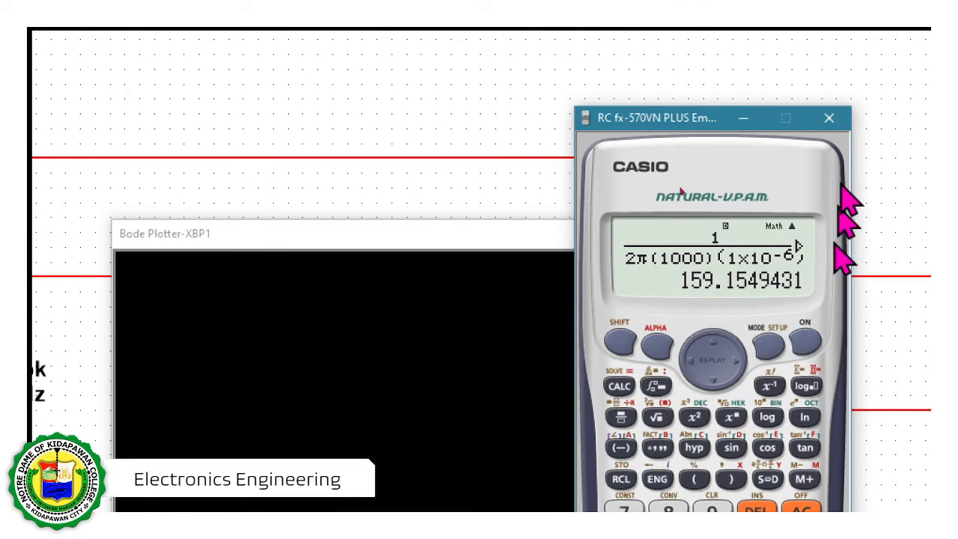
click(743, 118)
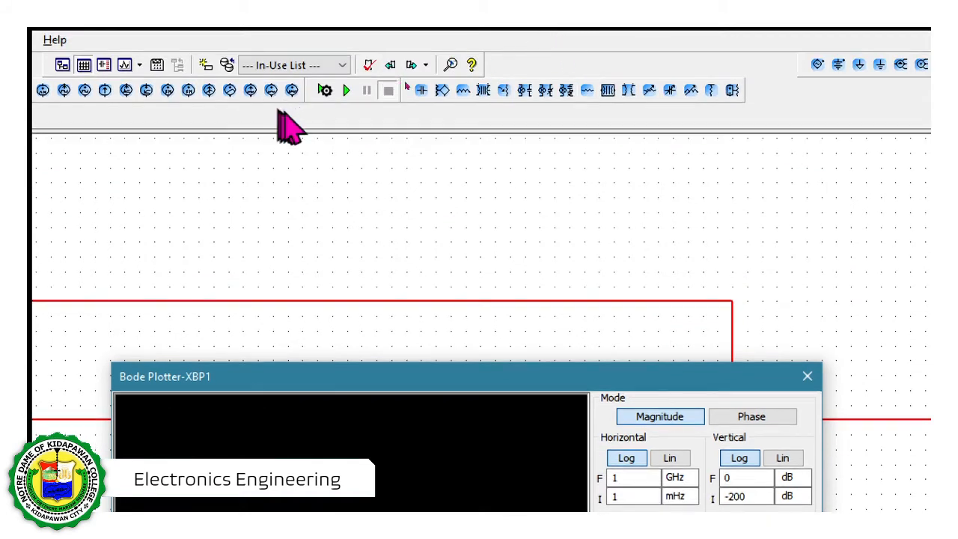
Run the simulation and move the Bode plot cursor to the point at about -3 dB on the magnitude curve.
click(346, 89)
click(348, 90)
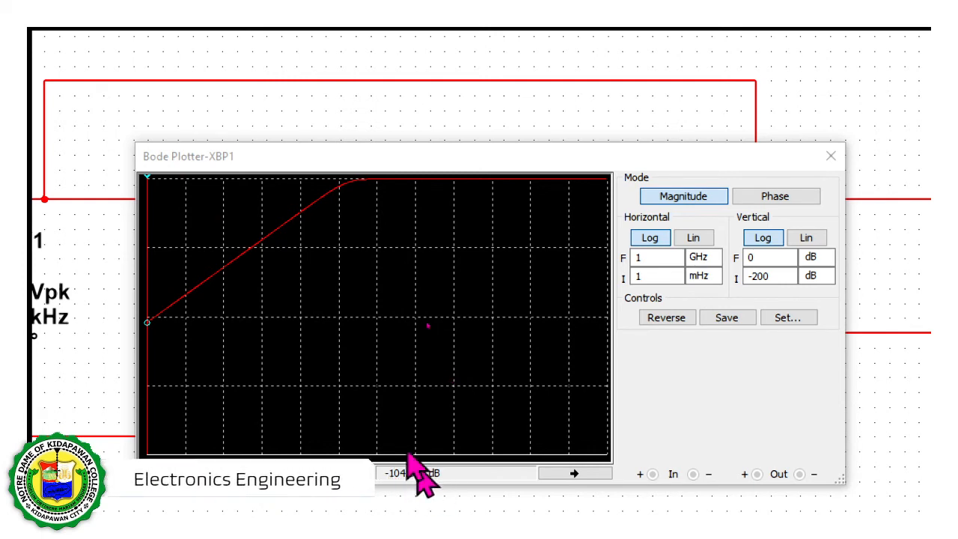
click(149, 183)
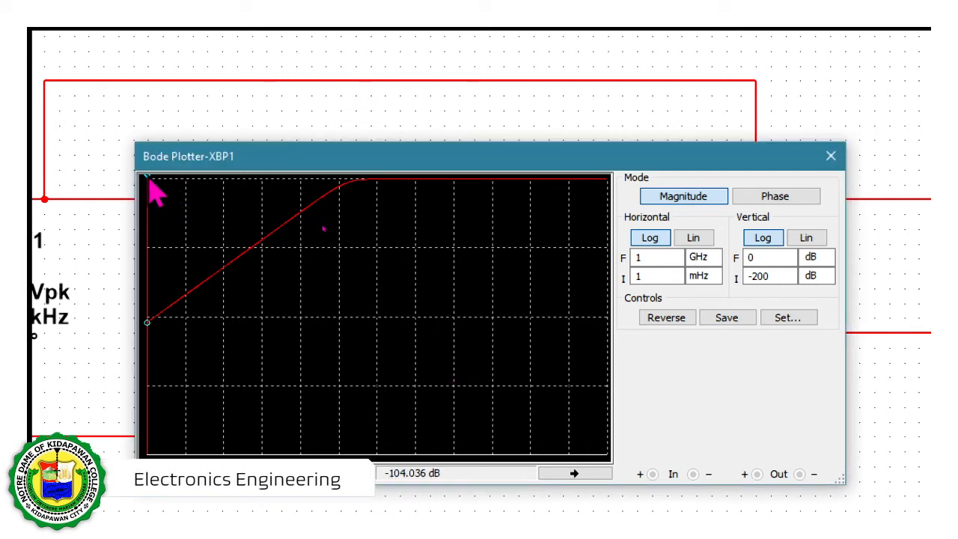
drag(150, 181, 278, 186)
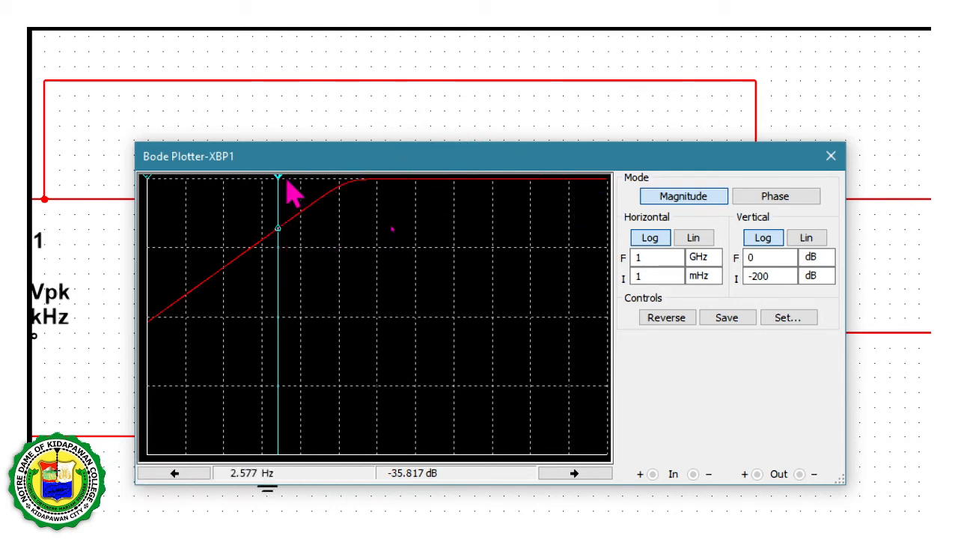
drag(285, 183, 343, 180)
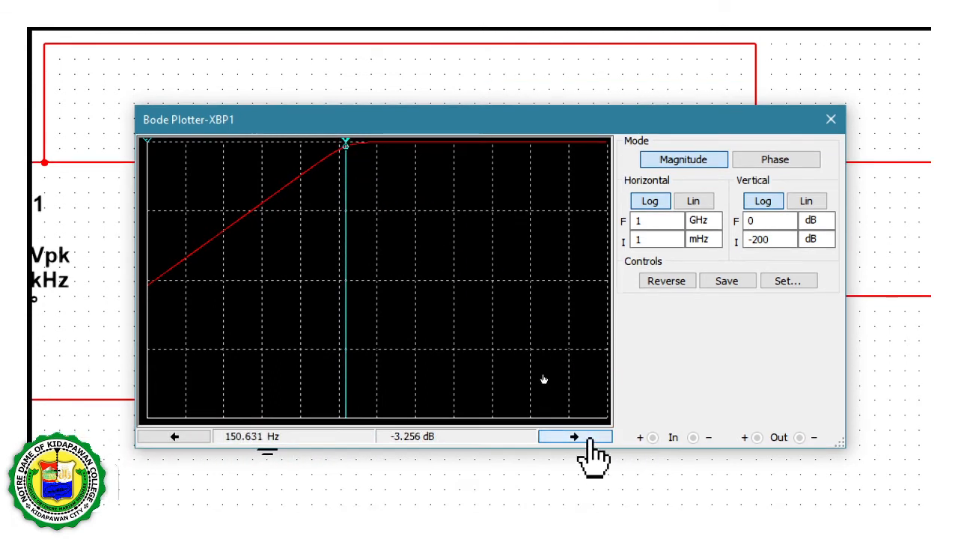
click(589, 440)
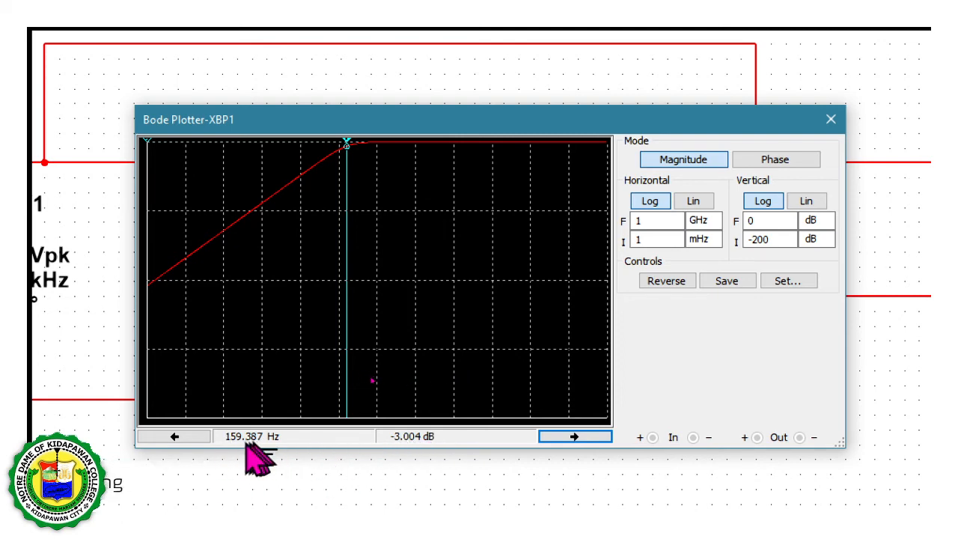
Switch to Magnifier and reduce the screen magnification around the Bode plotter.
key(alt+Tab)
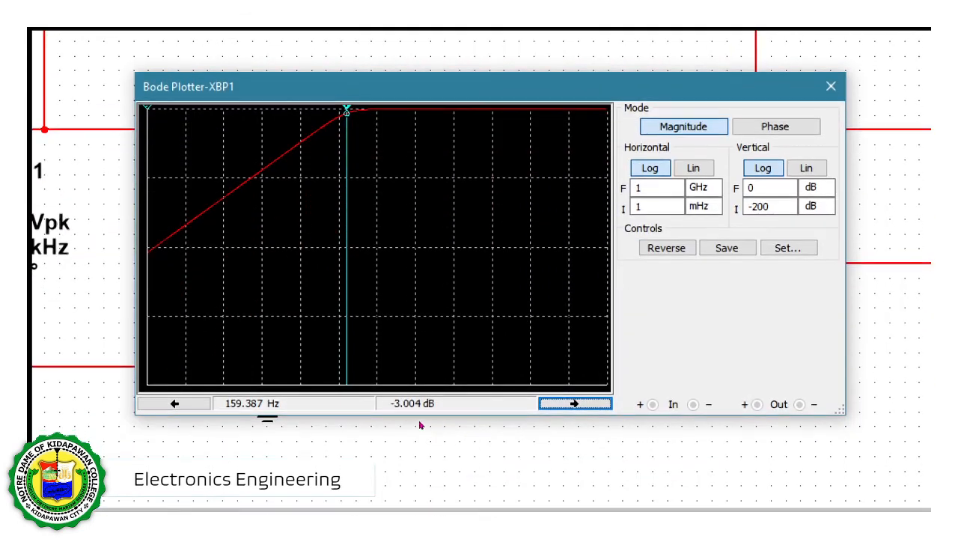
click(529, 249)
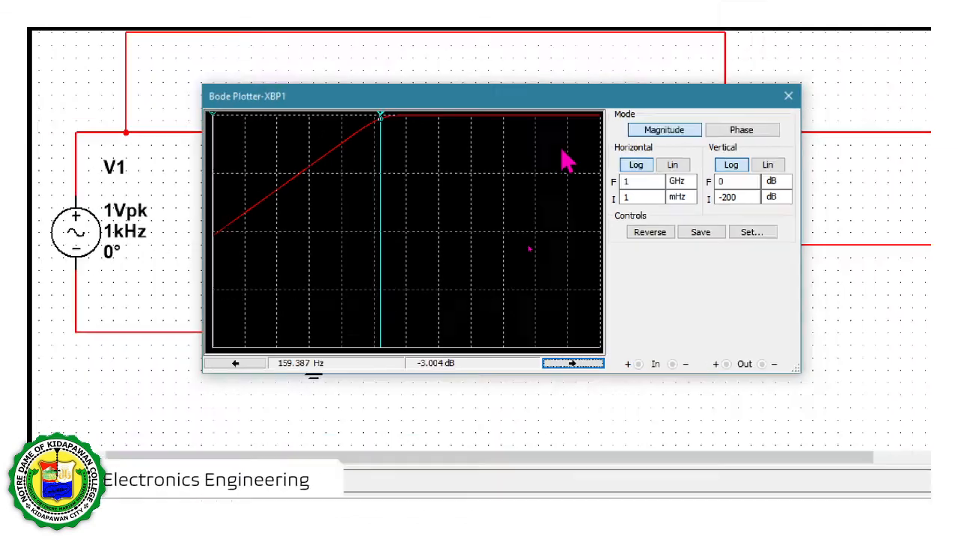